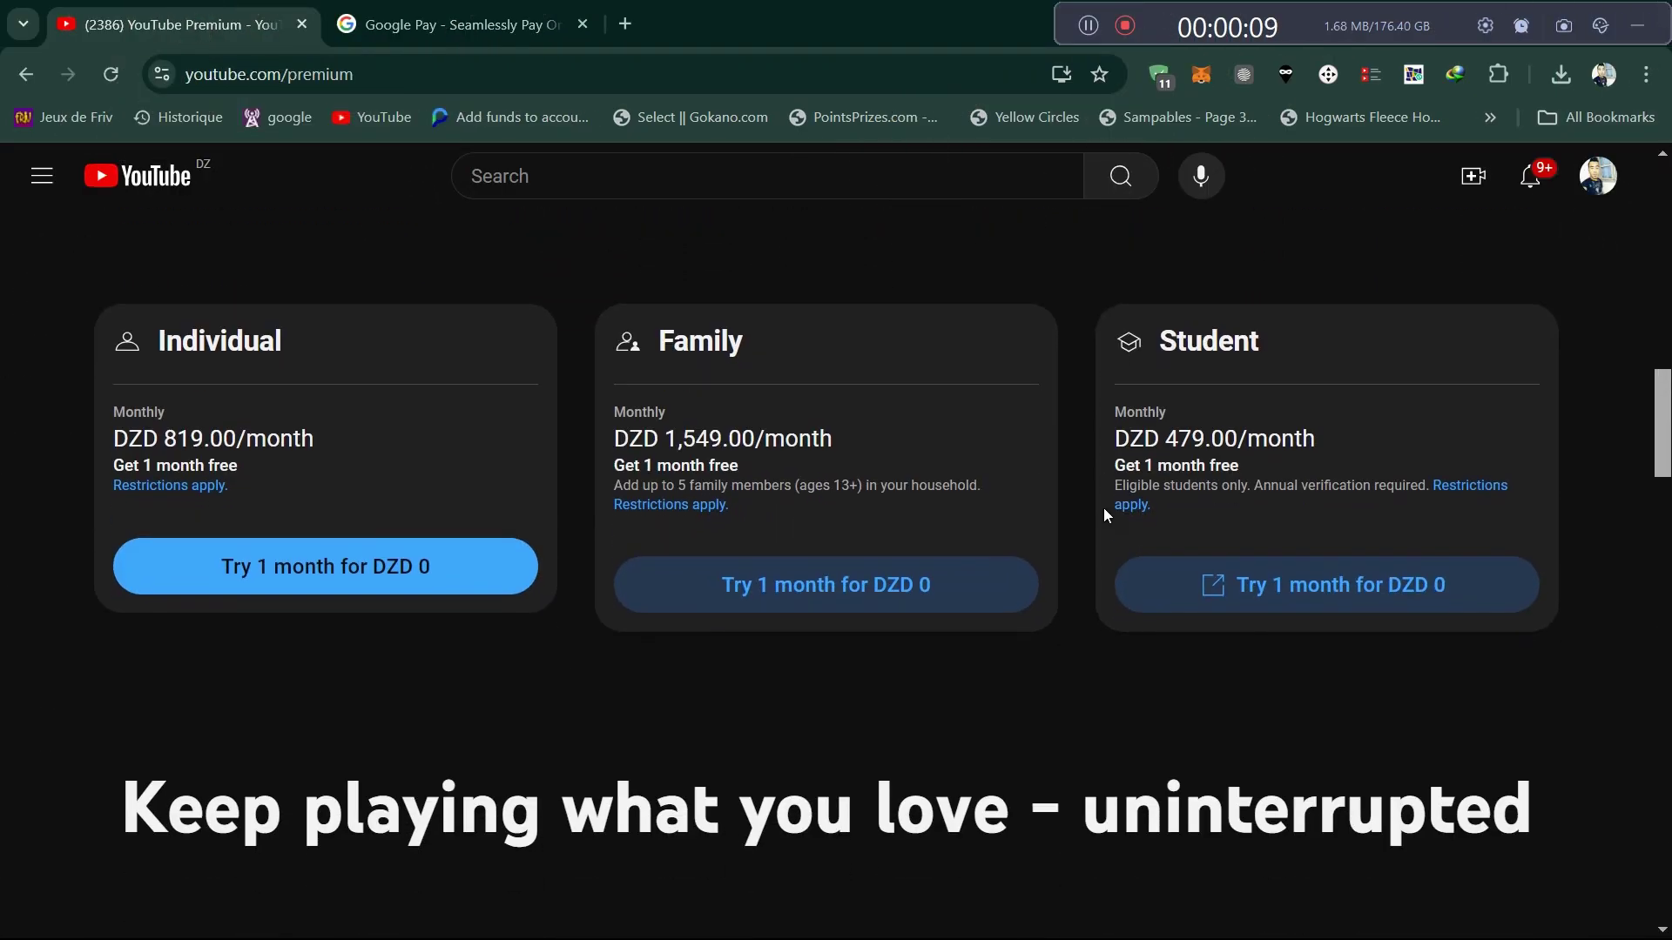
scroll(1103, 515, down, 2)
scroll(1104, 515, down, 2)
scroll(1104, 515, down, 1)
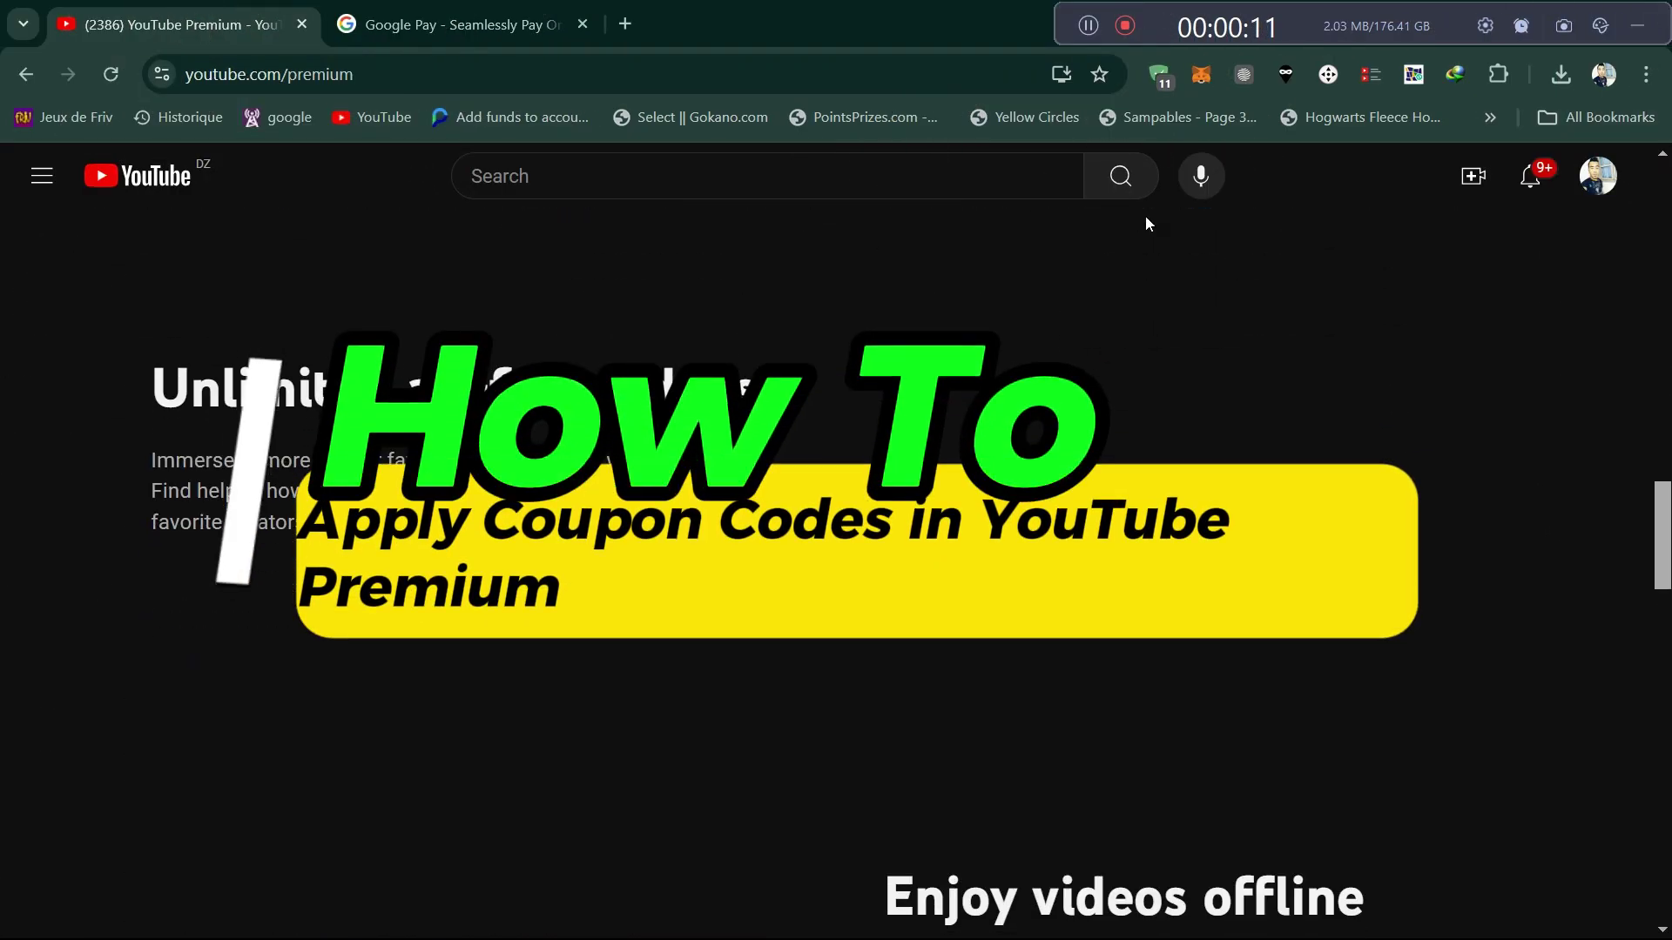